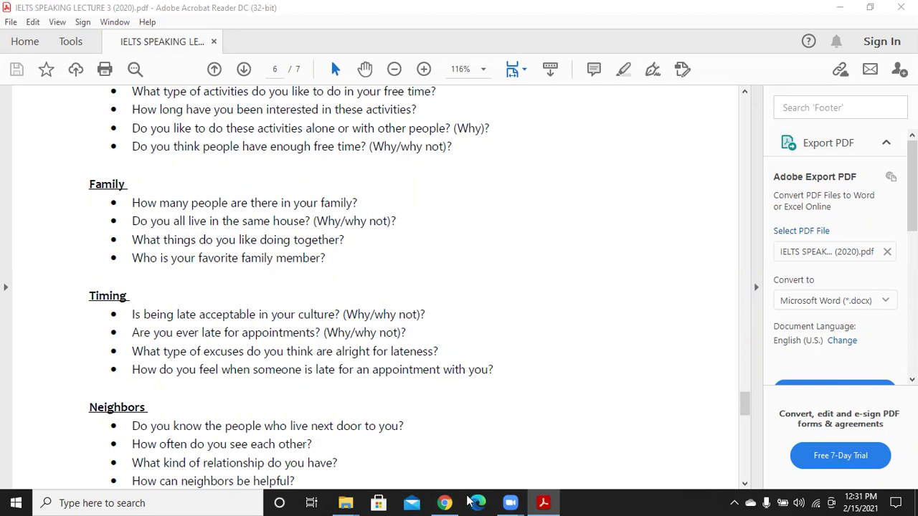
Switch to Chrome and start reusing a post from the IE 43 class in the IE-49 classwork
{"action": "left_click", "coordinate": [444, 503]}
{"action": "key", "text": "ctrl+t"}
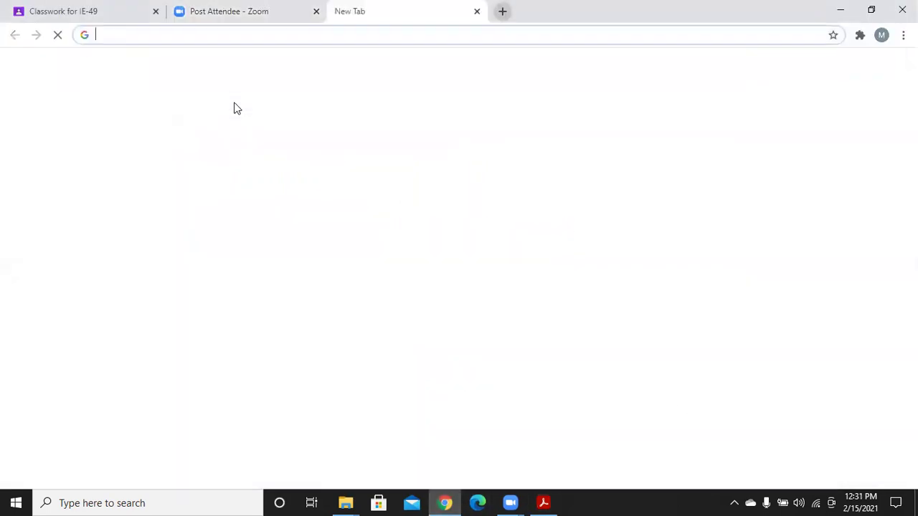
{"action": "left_click", "coordinate": [140, 6]}
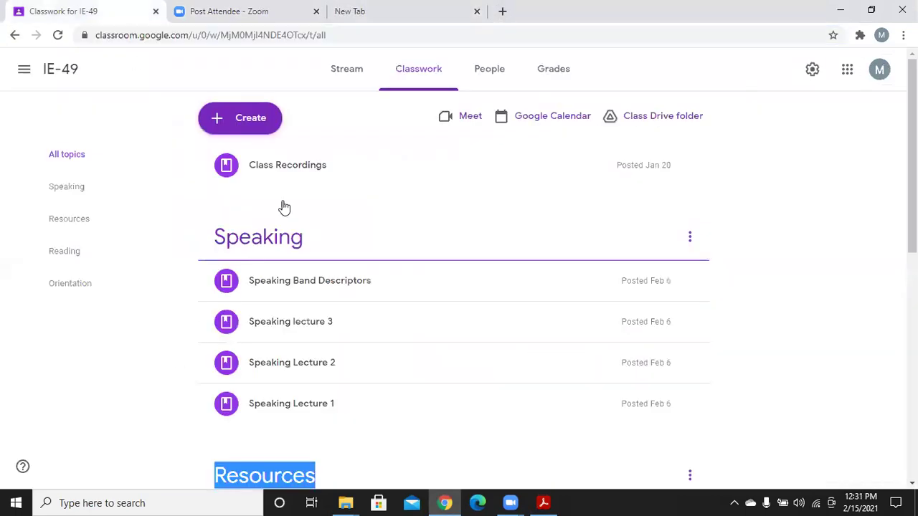
{"action": "left_click", "coordinate": [258, 121]}
{"action": "left_click", "coordinate": [265, 300]}
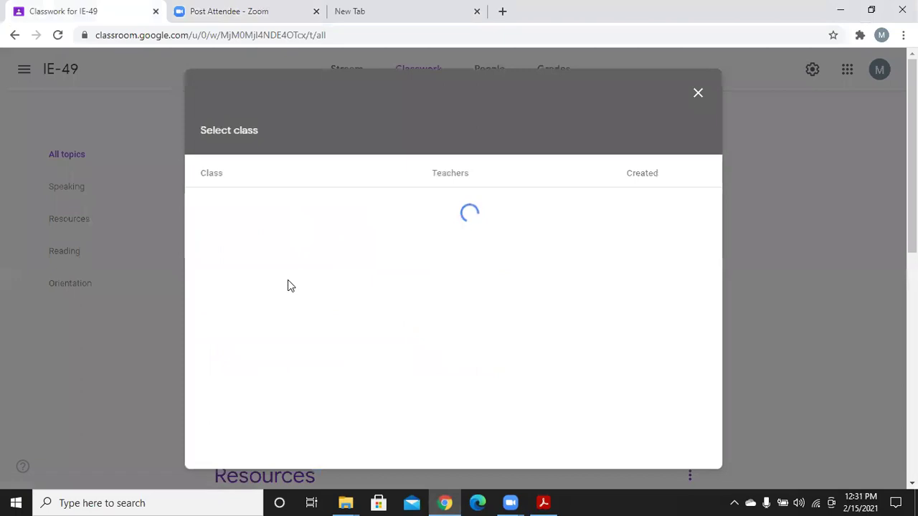
{"action": "left_click", "coordinate": [288, 283]}
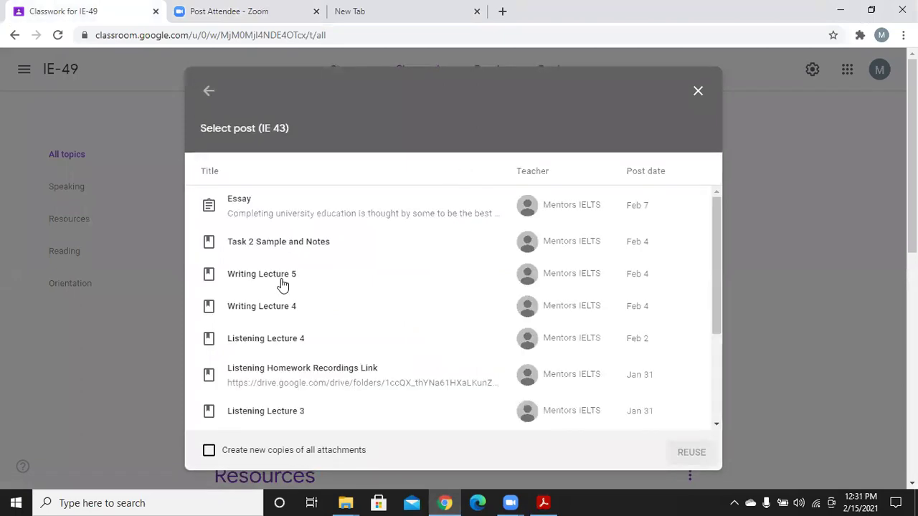
Reuse the Speaking Questions Bank post and publish it as material under the Speaking topic for IE-49
{"action": "scroll", "coordinate": [284, 284], "scroll_direction": "down", "scroll_amount": 3}
{"action": "scroll", "coordinate": [285, 297], "scroll_direction": "down", "scroll_amount": 5}
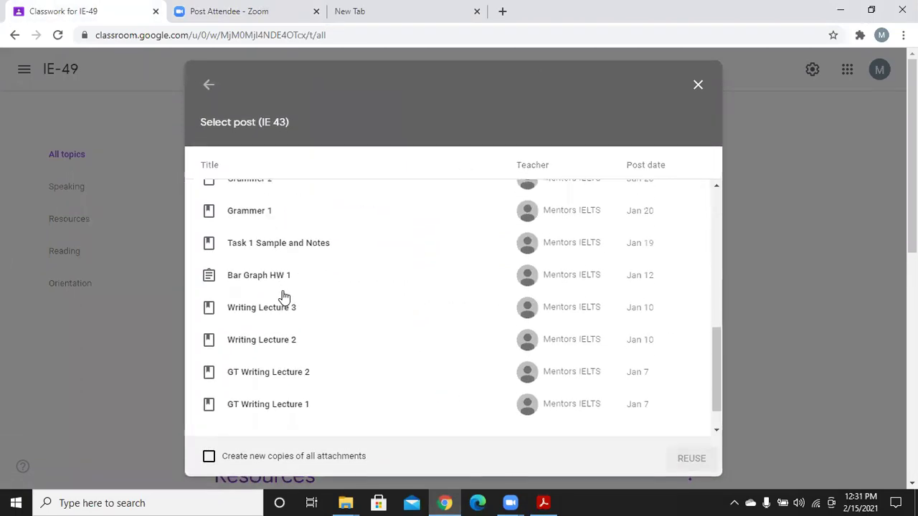
{"action": "scroll", "coordinate": [285, 297], "scroll_direction": "down", "scroll_amount": 4}
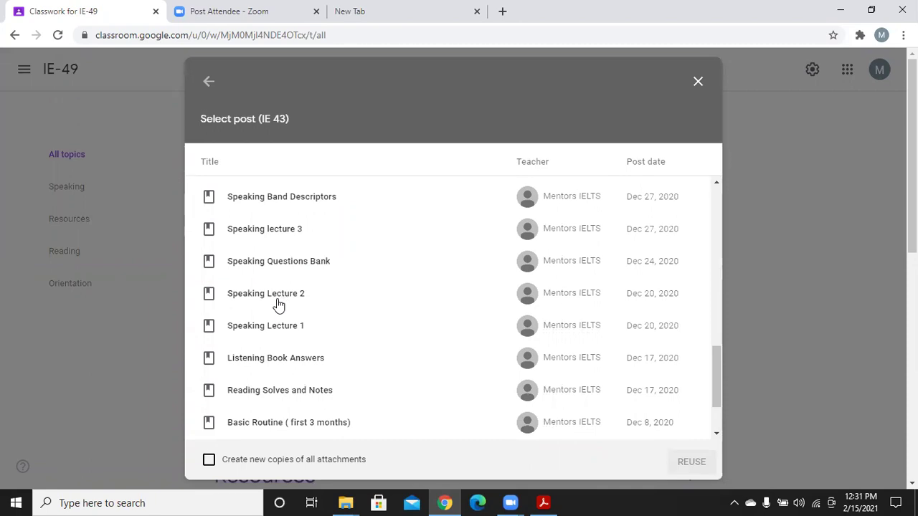
{"action": "scroll", "coordinate": [280, 302], "scroll_direction": "down", "scroll_amount": 3}
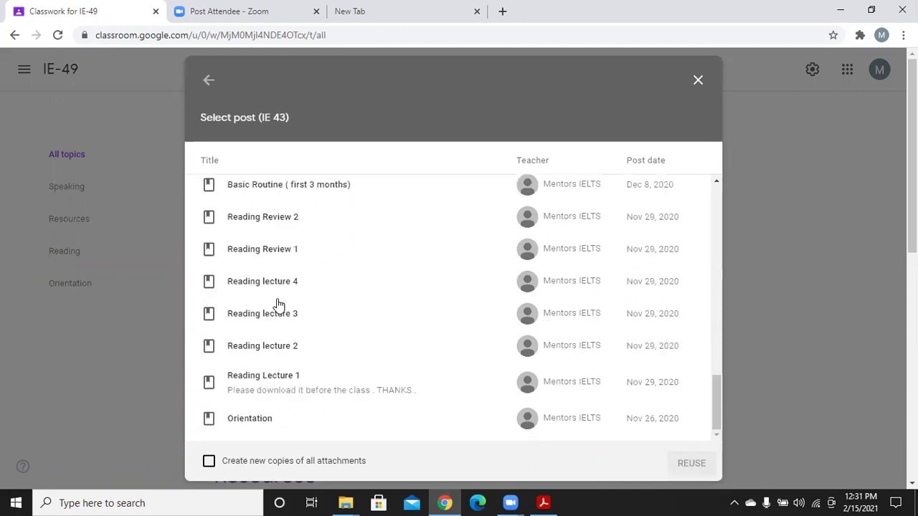
{"action": "scroll", "coordinate": [434, 293], "scroll_direction": "up", "scroll_amount": 5}
{"action": "left_click", "coordinate": [434, 292]}
{"action": "left_click", "coordinate": [688, 463]}
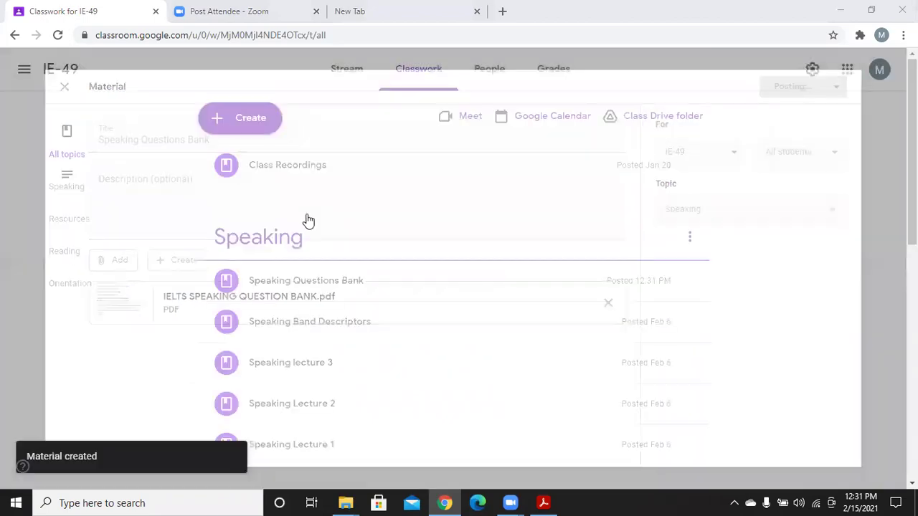
Look over the IE-49 classwork topics and open the IE 43 class
{"action": "scroll", "coordinate": [318, 218], "scroll_direction": "down", "scroll_amount": 8}
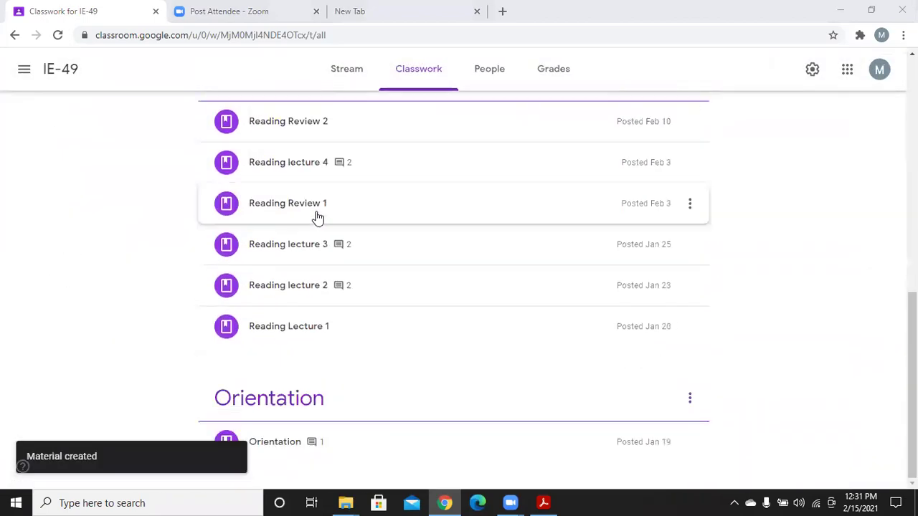
{"action": "scroll", "coordinate": [315, 221], "scroll_direction": "up", "scroll_amount": 4}
{"action": "scroll", "coordinate": [351, 324], "scroll_direction": "up", "scroll_amount": 4}
{"action": "scroll", "coordinate": [352, 320], "scroll_direction": "down", "scroll_amount": 4}
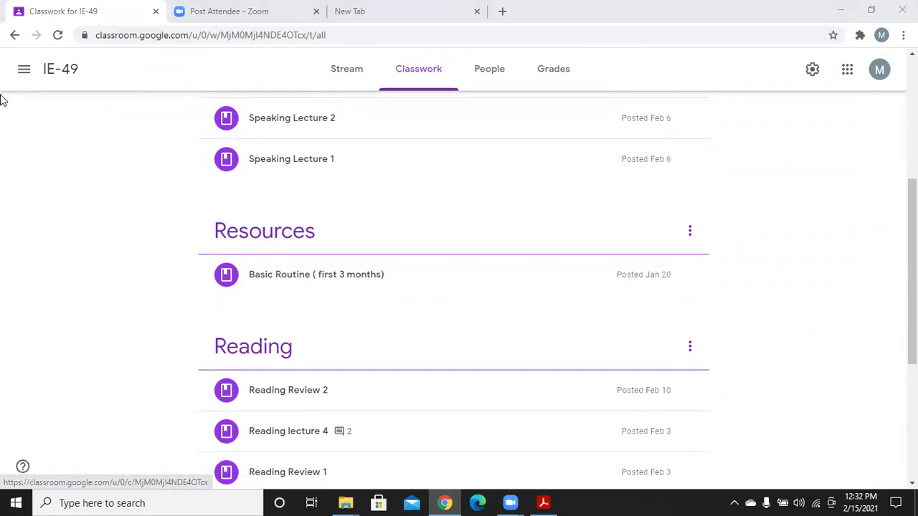
{"action": "left_click", "coordinate": [23, 75]}
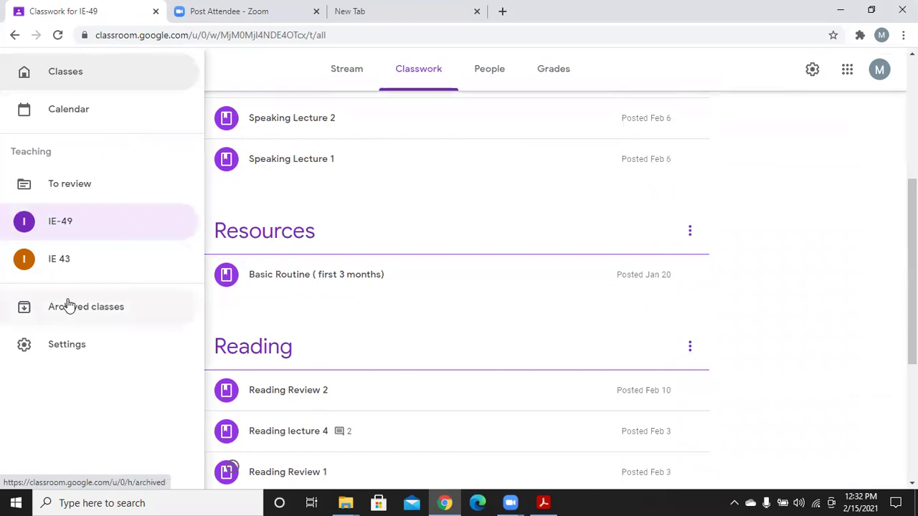
{"action": "left_click", "coordinate": [75, 258]}
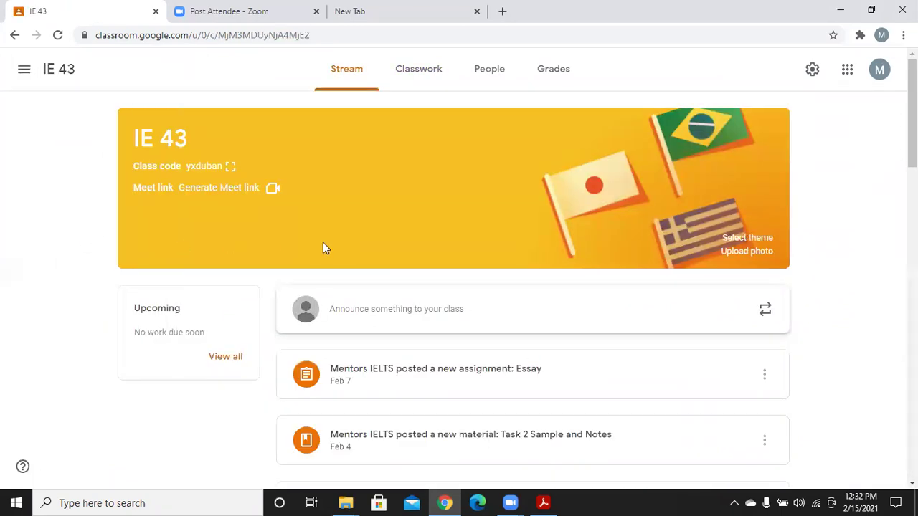
View the Drive folder linked in the Listening Lecture 4 exercise 4D post of the IE 43 stream and close it
{"action": "scroll", "coordinate": [319, 240], "scroll_direction": "down", "scroll_amount": 4}
{"action": "scroll", "coordinate": [323, 247], "scroll_direction": "down", "scroll_amount": 2}
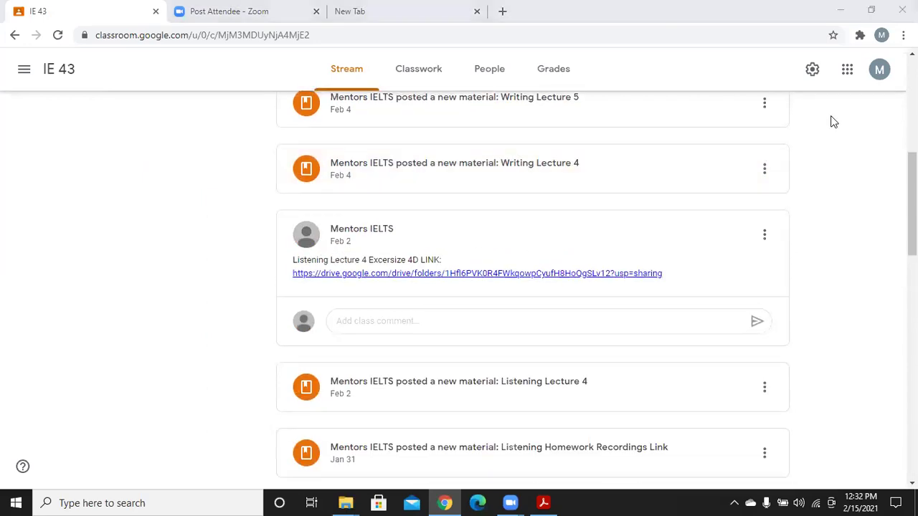
{"action": "left_click", "coordinate": [487, 274]}
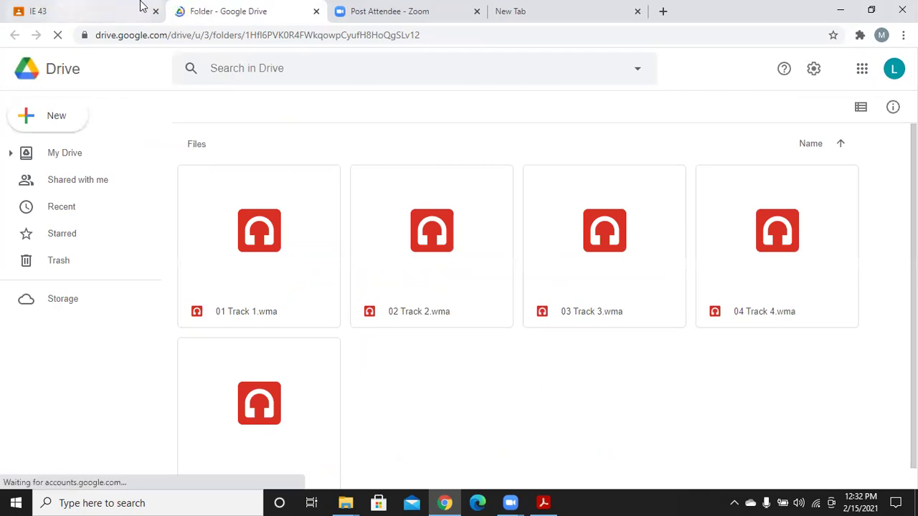
{"action": "left_click", "coordinate": [19, 7]}
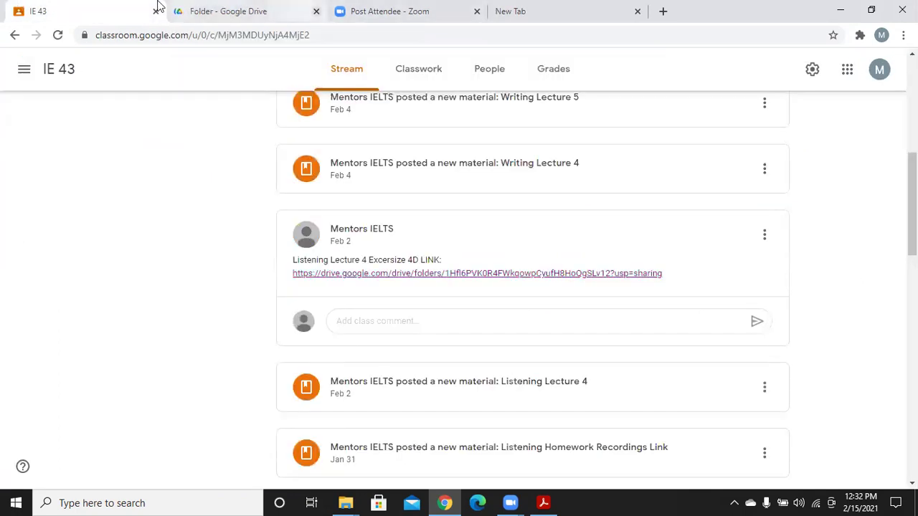
{"action": "left_click", "coordinate": [317, 11]}
Find the Dec 17, 2020 post in the IE 43 stream and open its Cambridge IELTS books download link in a new tab
{"action": "scroll", "coordinate": [328, 135], "scroll_direction": "down", "scroll_amount": 8}
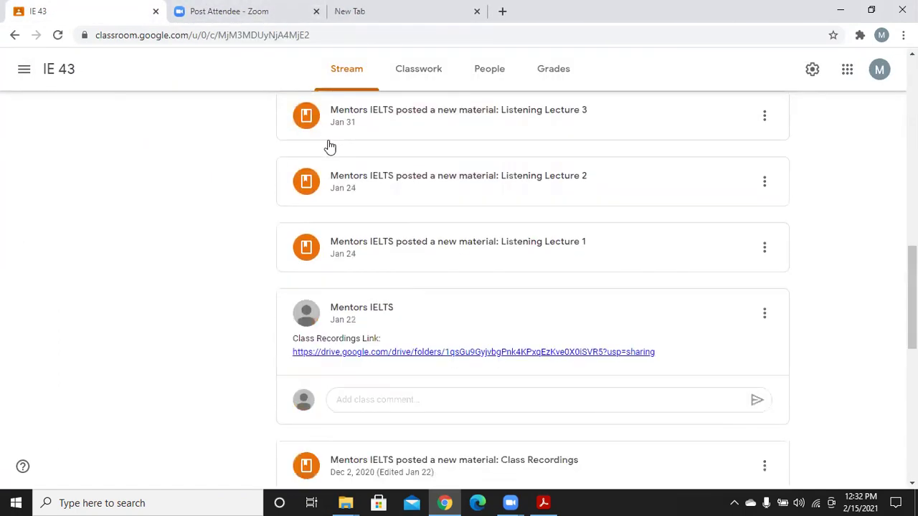
{"action": "scroll", "coordinate": [334, 146], "scroll_direction": "down", "scroll_amount": 8}
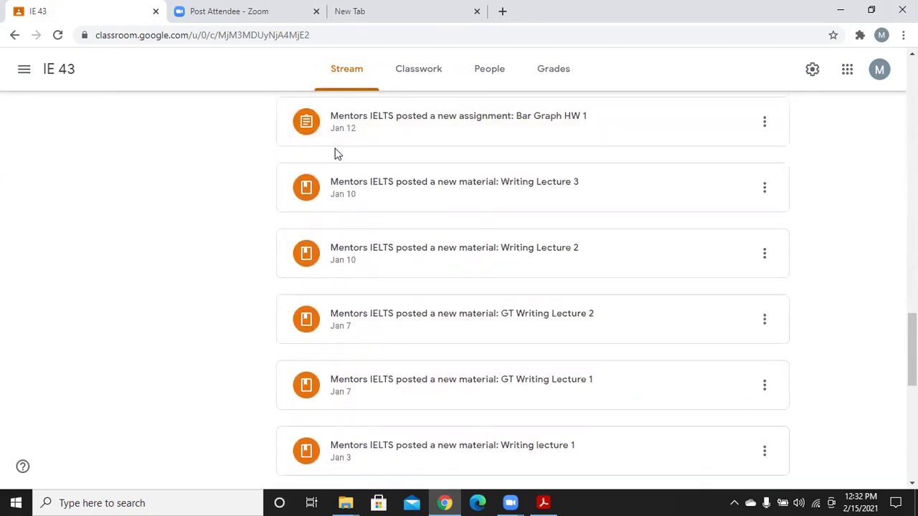
{"action": "scroll", "coordinate": [353, 236], "scroll_direction": "down", "scroll_amount": 8}
{"action": "scroll", "coordinate": [361, 252], "scroll_direction": "up", "scroll_amount": 2}
{"action": "scroll", "coordinate": [363, 250], "scroll_direction": "down", "scroll_amount": 1}
{"action": "scroll", "coordinate": [363, 248], "scroll_direction": "up", "scroll_amount": 2}
{"action": "scroll", "coordinate": [363, 254], "scroll_direction": "down", "scroll_amount": 5}
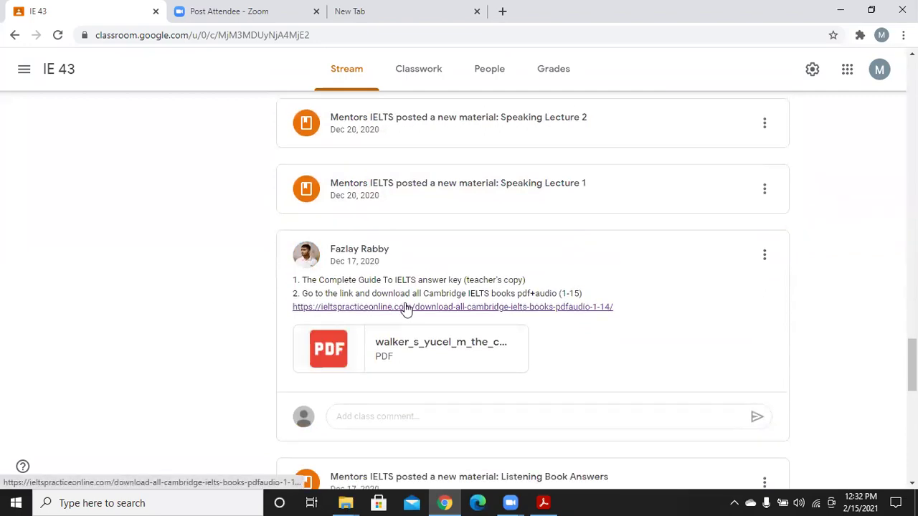
{"action": "right_click", "coordinate": [406, 308]}
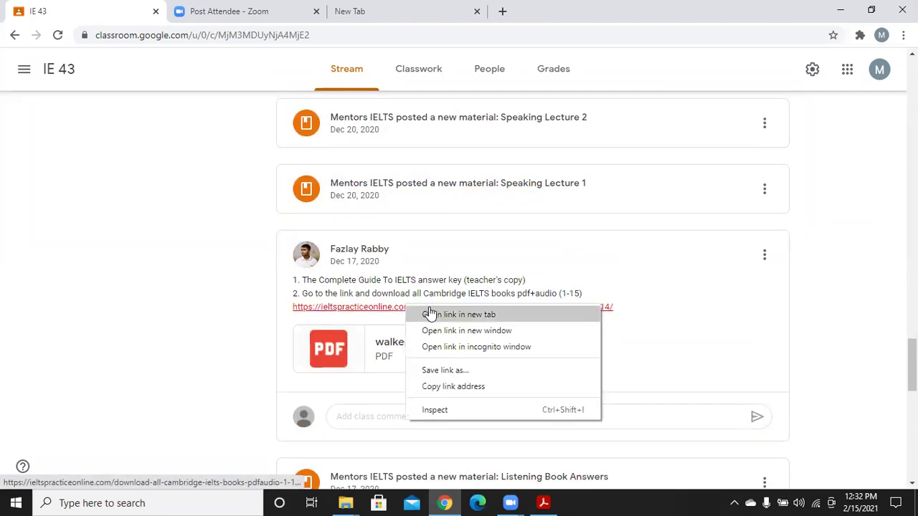
{"action": "left_click", "coordinate": [424, 313]}
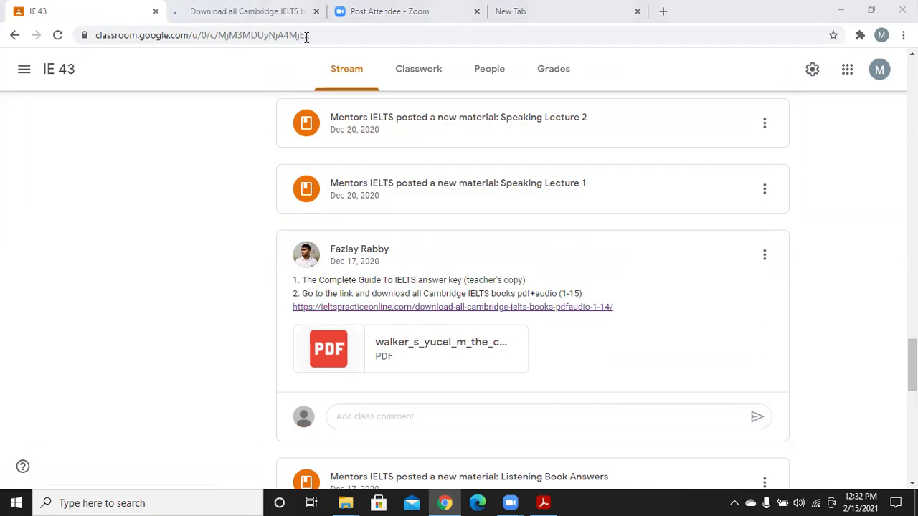
{"action": "key", "text": "ctrl+Tab"}
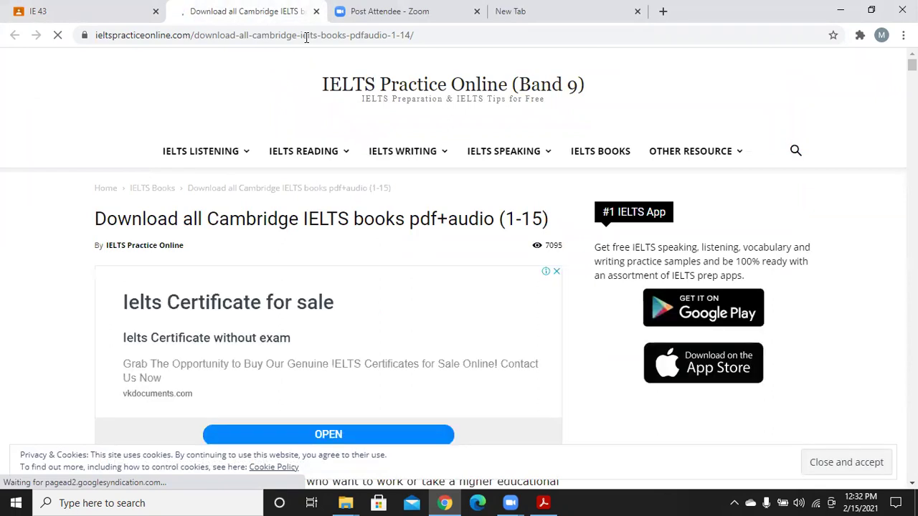
Examine the Cambridge IELTS books page for its list of downloadable books
{"action": "scroll", "coordinate": [29, 261], "scroll_direction": "down", "scroll_amount": 9}
{"action": "scroll", "coordinate": [29, 260], "scroll_direction": "down", "scroll_amount": 2}
{"action": "scroll", "coordinate": [32, 257], "scroll_direction": "up", "scroll_amount": 1}
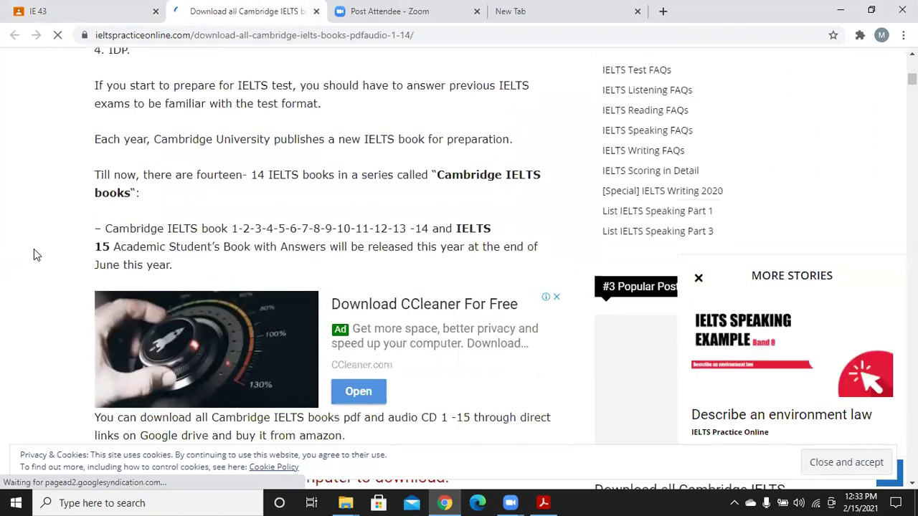
{"action": "scroll", "coordinate": [33, 254], "scroll_direction": "down", "scroll_amount": 12}
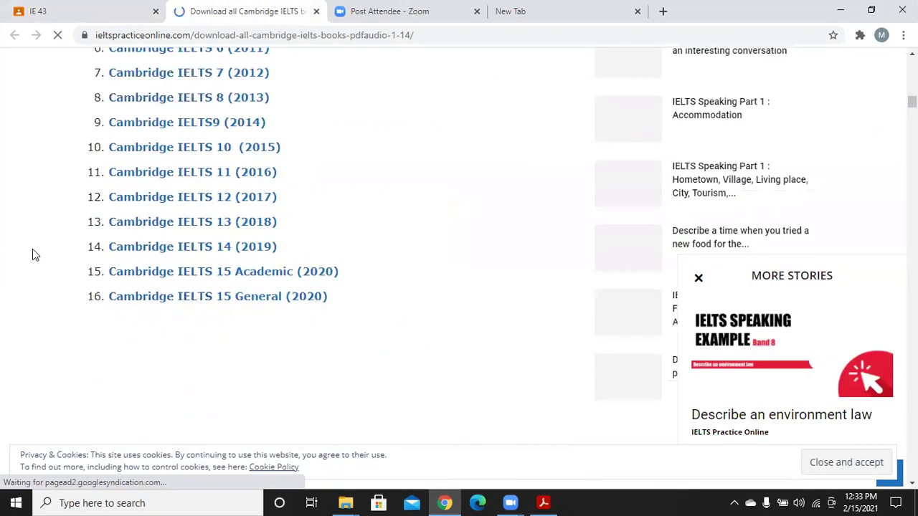
{"action": "scroll", "coordinate": [44, 258], "scroll_direction": "up", "scroll_amount": 4}
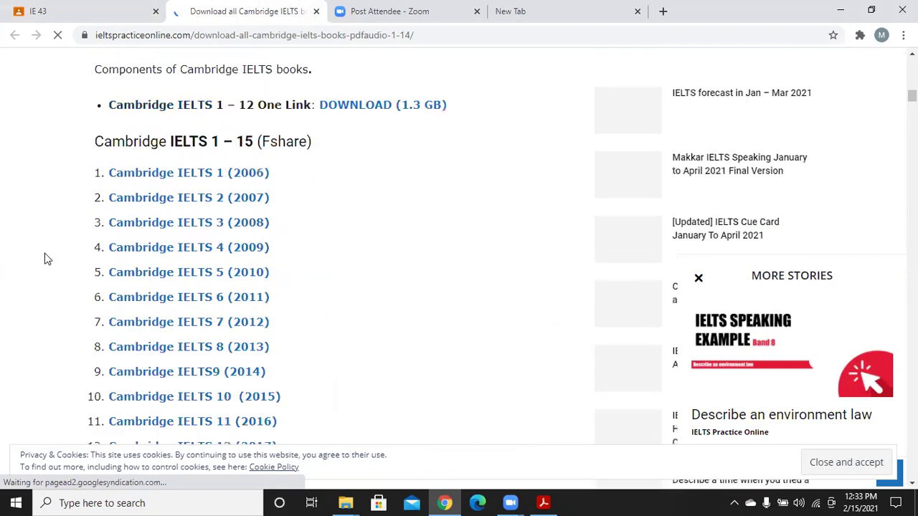
{"action": "scroll", "coordinate": [45, 258], "scroll_direction": "up", "scroll_amount": 10}
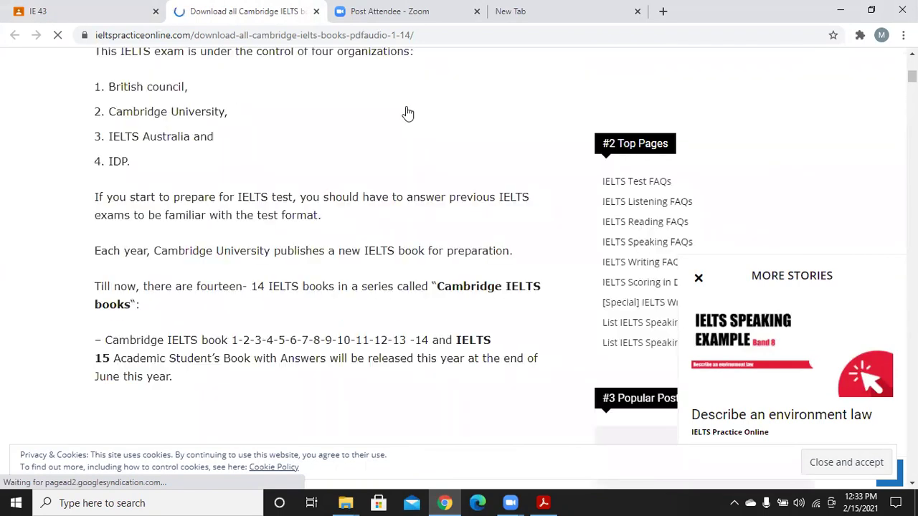
{"action": "scroll", "coordinate": [407, 113], "scroll_direction": "up", "scroll_amount": 6}
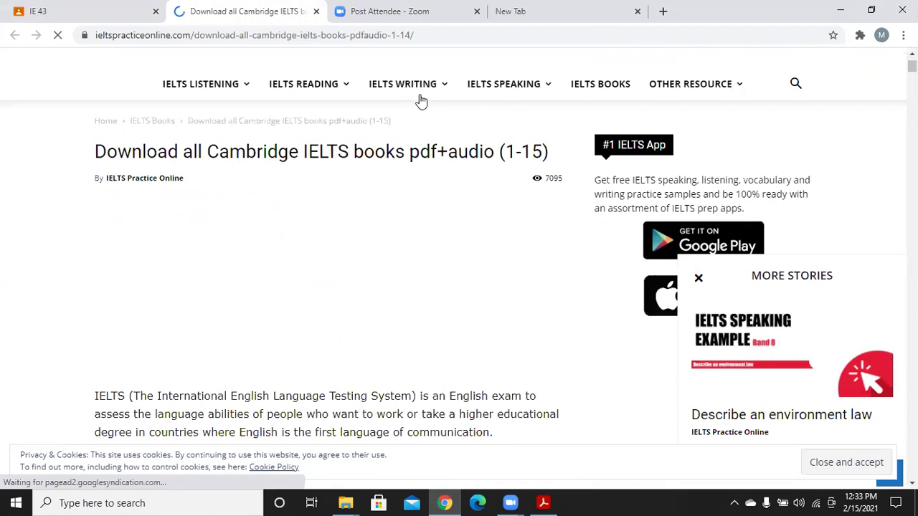
{"action": "scroll", "coordinate": [422, 58], "scroll_direction": "up", "scroll_amount": 1}
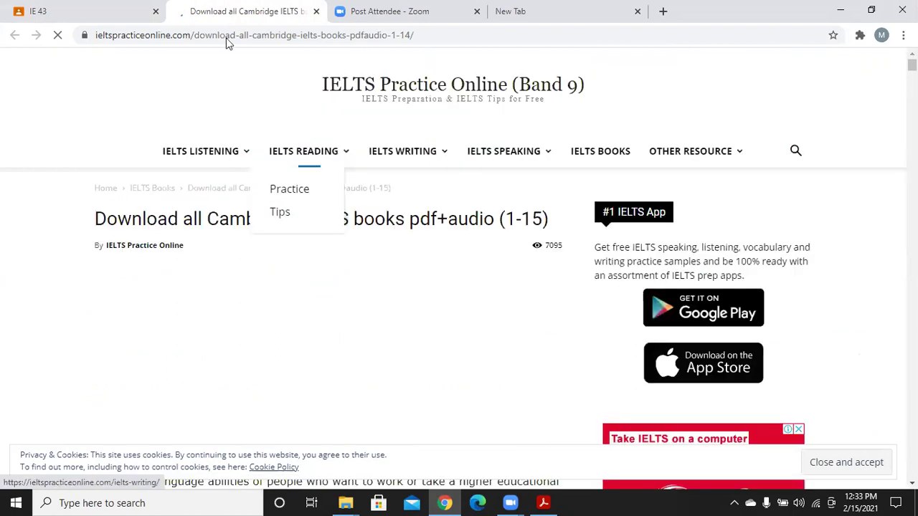
Copy the web address of the Cambridge IELTS books download page and return to Google Classroom
{"action": "left_click_drag", "start_coordinate": [414, 35], "coordinate": [97, 35]}
{"action": "right_click", "coordinate": [99, 36]}
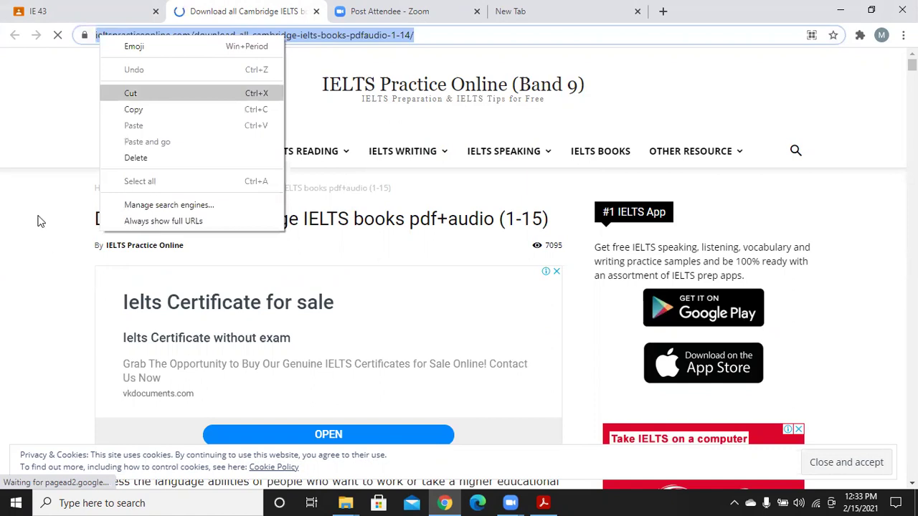
{"action": "key", "text": "ctrl+1"}
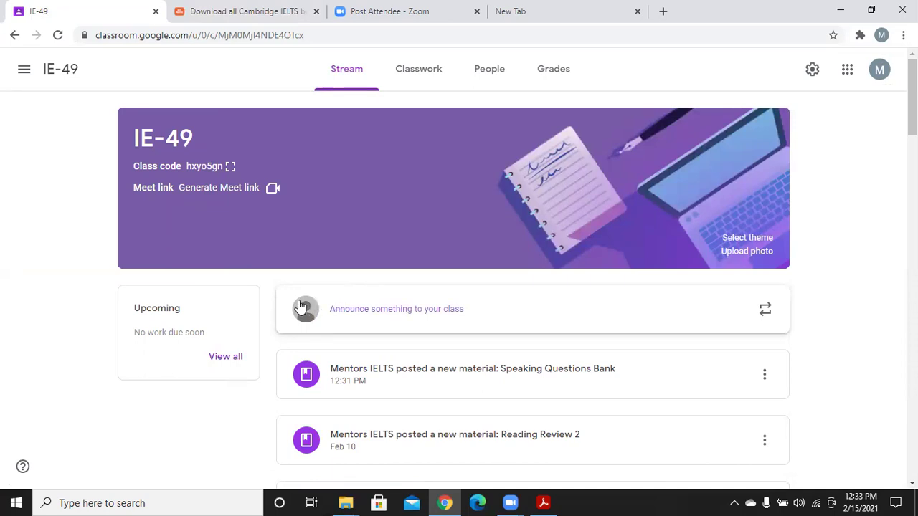
Start a new material post in the IE-49 classwork
{"action": "left_click", "coordinate": [416, 80]}
{"action": "scroll", "coordinate": [347, 263], "scroll_direction": "up", "scroll_amount": 4}
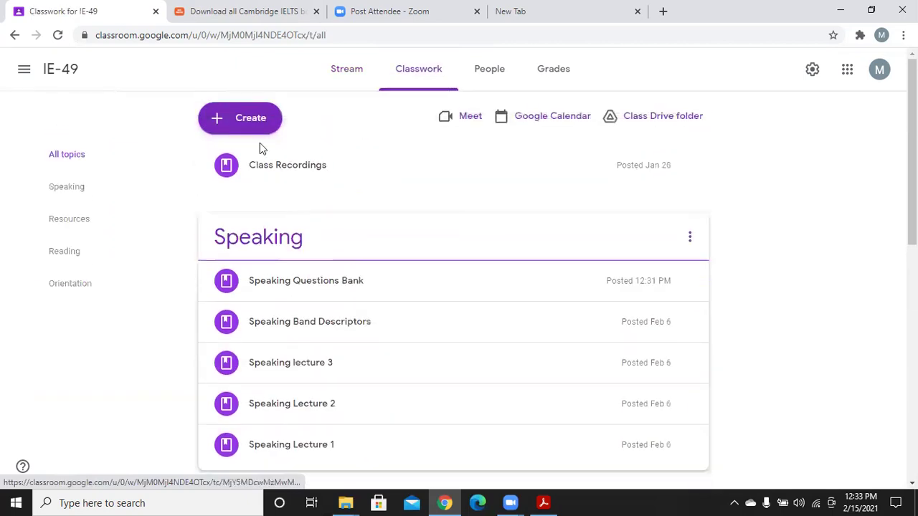
{"action": "left_click", "coordinate": [257, 125]}
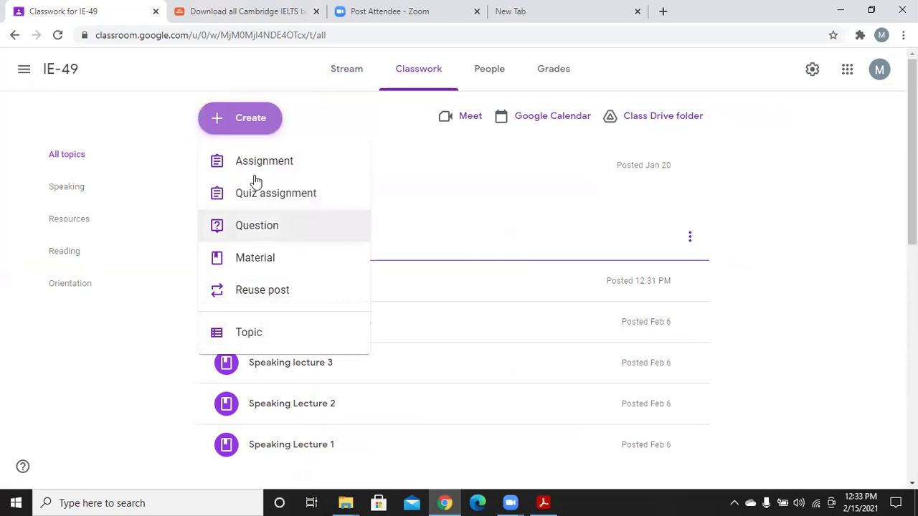
{"action": "left_click", "coordinate": [260, 266]}
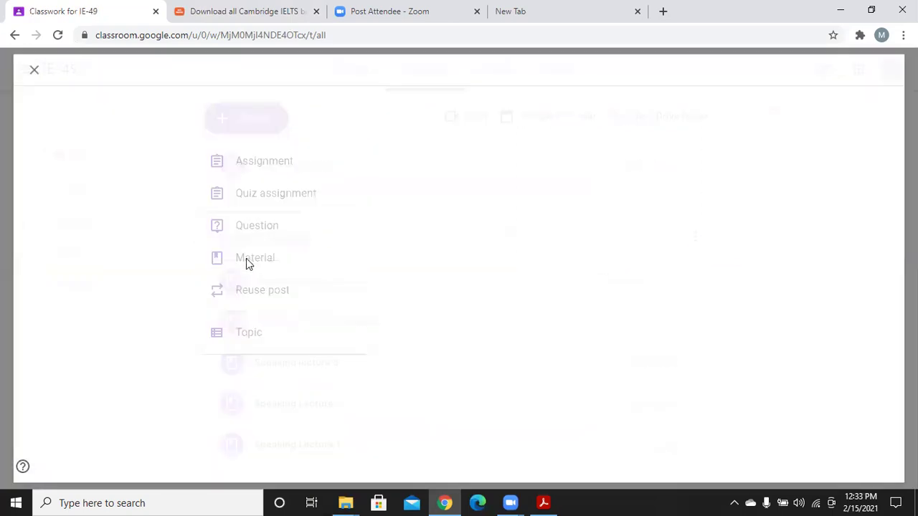
{"action": "left_click", "coordinate": [141, 267]}
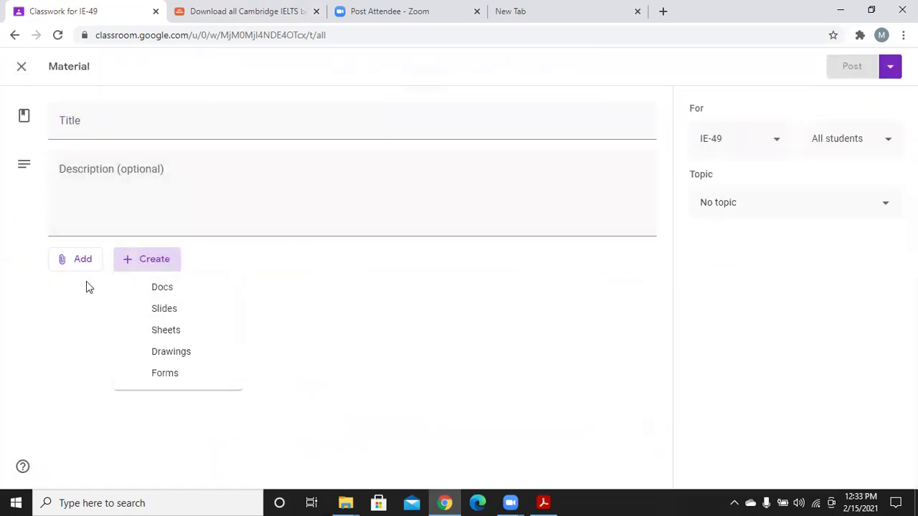
{"action": "left_click", "coordinate": [59, 260]}
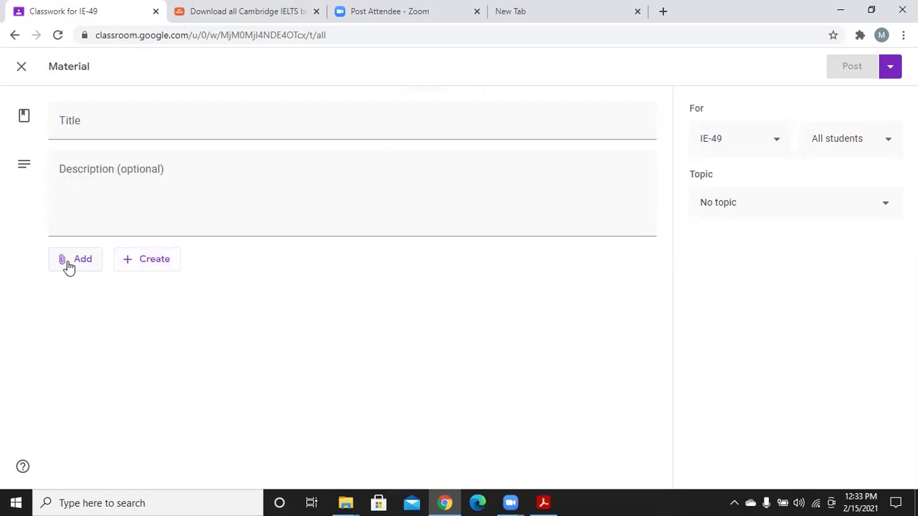
{"action": "left_click", "coordinate": [69, 265]}
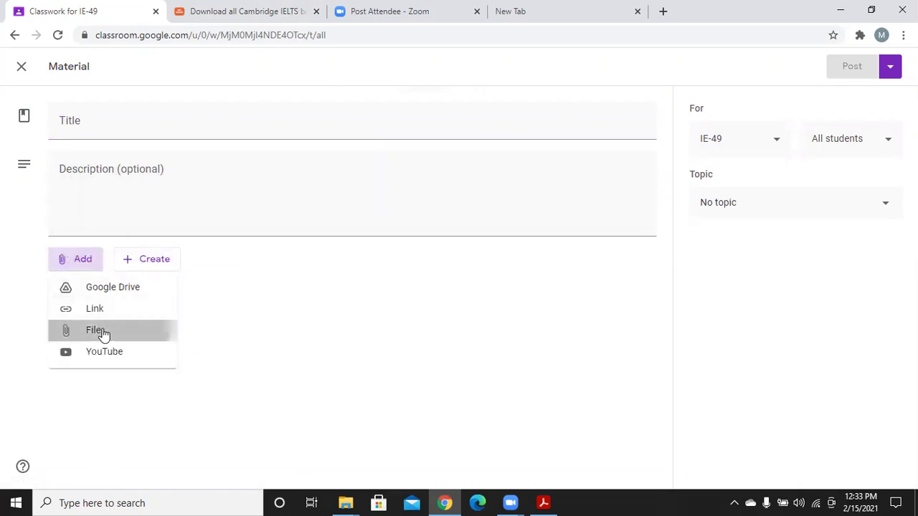
{"action": "left_click", "coordinate": [103, 332]}
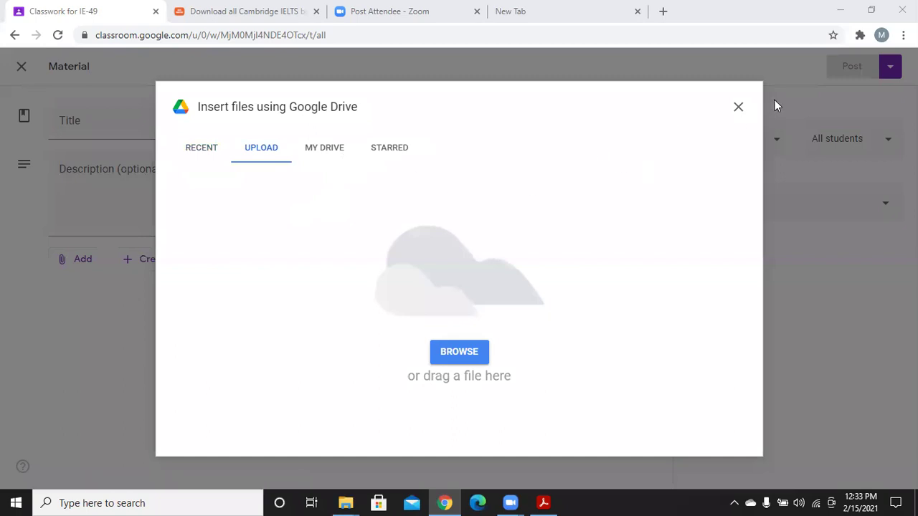
{"action": "left_click", "coordinate": [738, 107]}
Attach the copied Cambridge IELTS books download address to the material as a link
{"action": "left_click", "coordinate": [77, 263]}
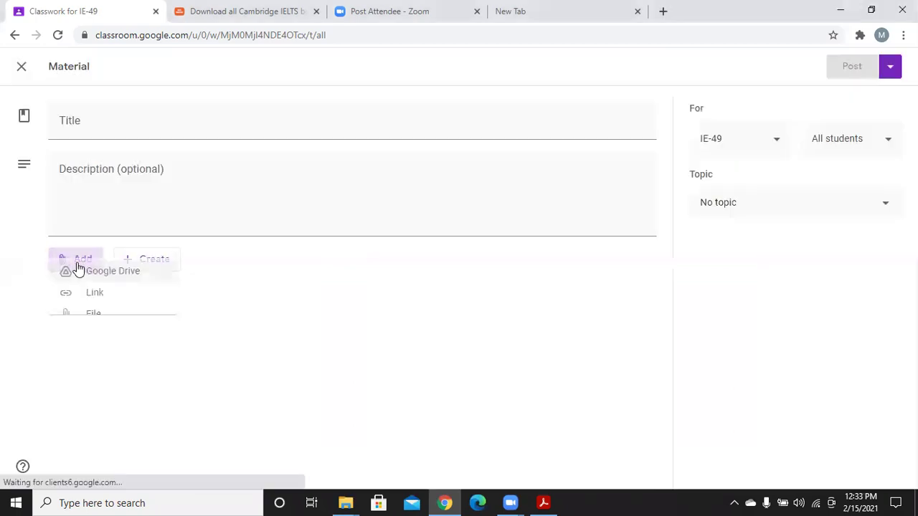
{"action": "left_click", "coordinate": [100, 314]}
{"action": "right_click", "coordinate": [413, 275]}
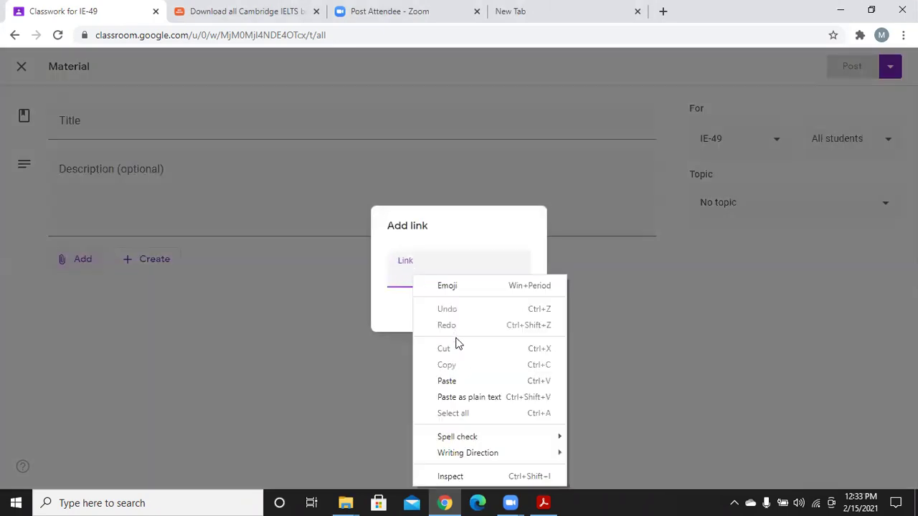
{"action": "left_click", "coordinate": [462, 378]}
{"action": "left_click", "coordinate": [510, 313]}
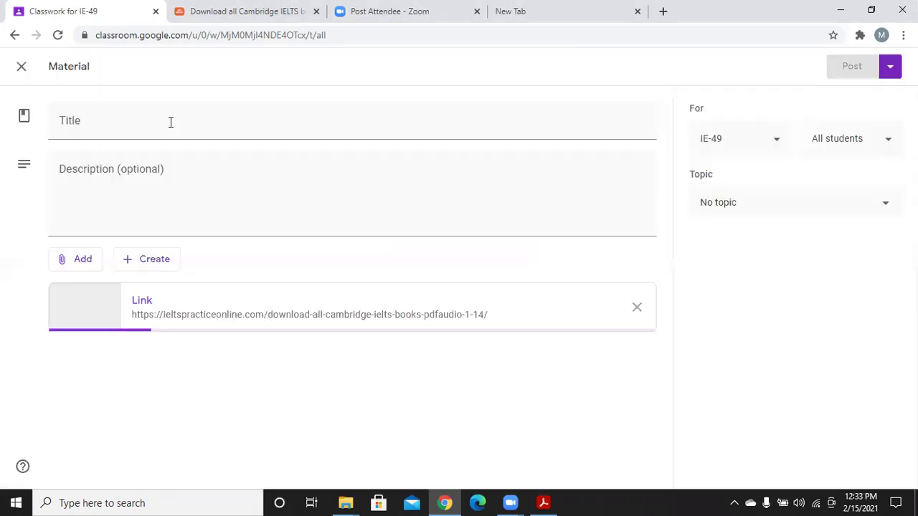
Title the material "Cambridge IELTS 1-15"
{"action": "left_click", "coordinate": [171, 122]}
{"action": "type", "text": "Cambridge"}
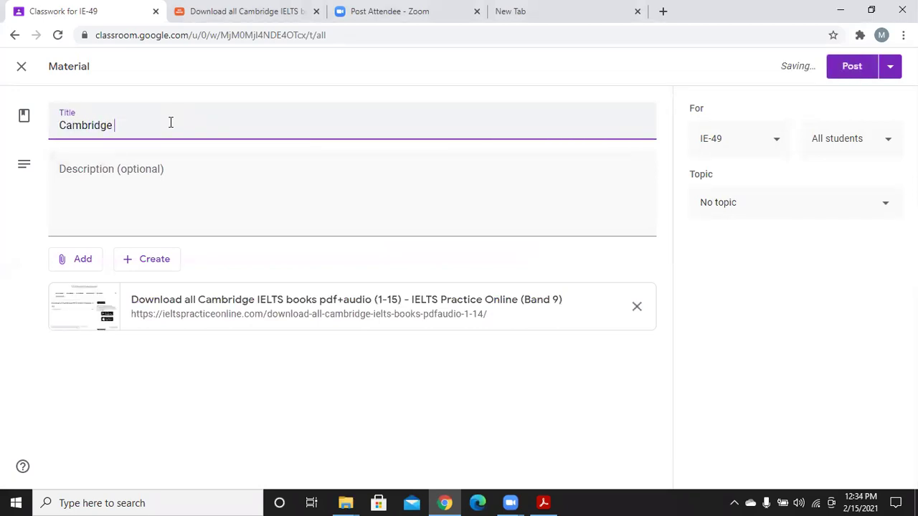
{"action": "type", "text": " IELTS 1-14"}
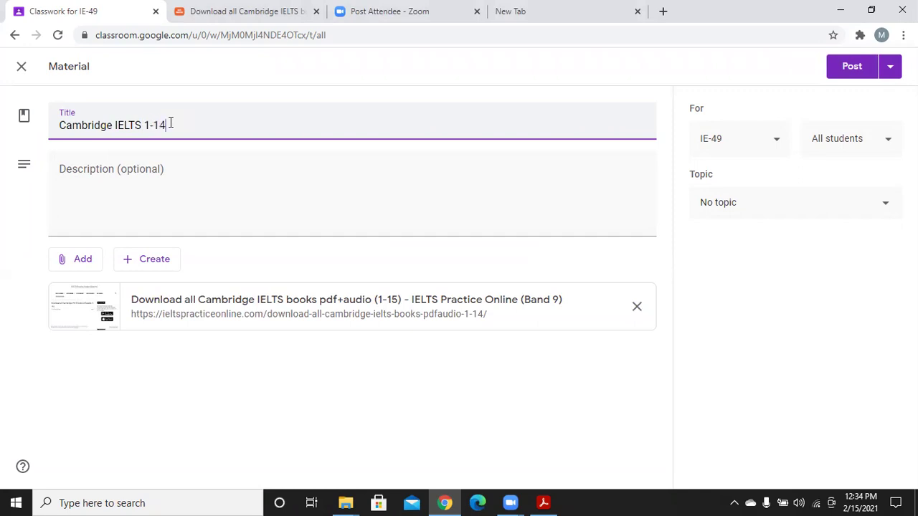
{"action": "key", "text": "BackSpace"}
{"action": "type", "text": "5"}
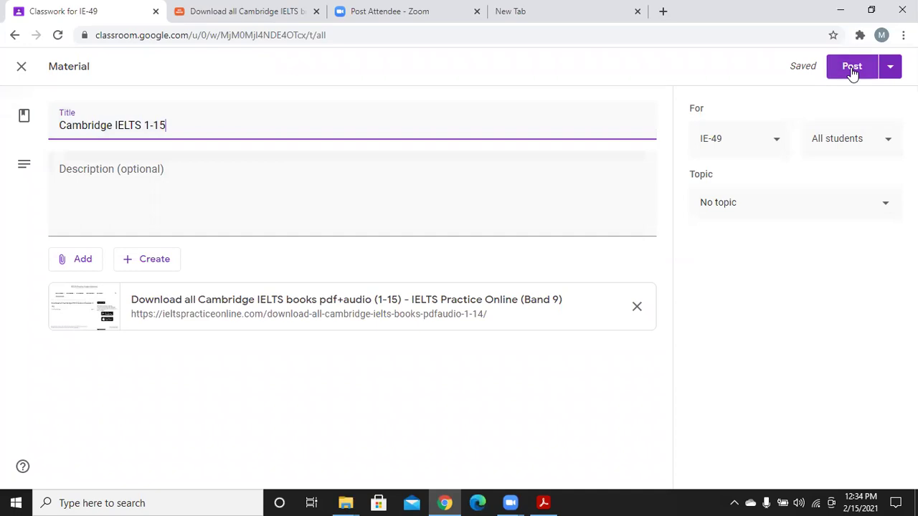
Assign the material to the Resources topic and post it to the class
{"action": "left_click", "coordinate": [797, 216]}
{"action": "left_click", "coordinate": [726, 359]}
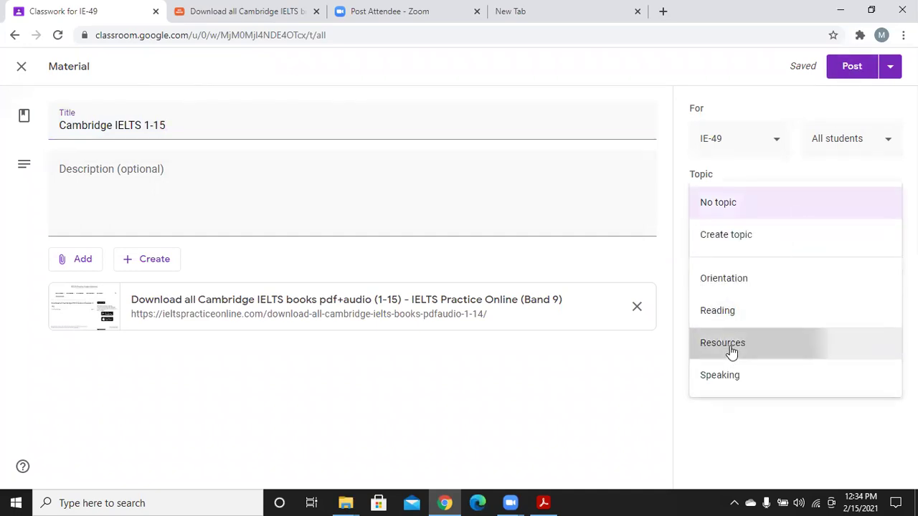
{"action": "left_click", "coordinate": [848, 74]}
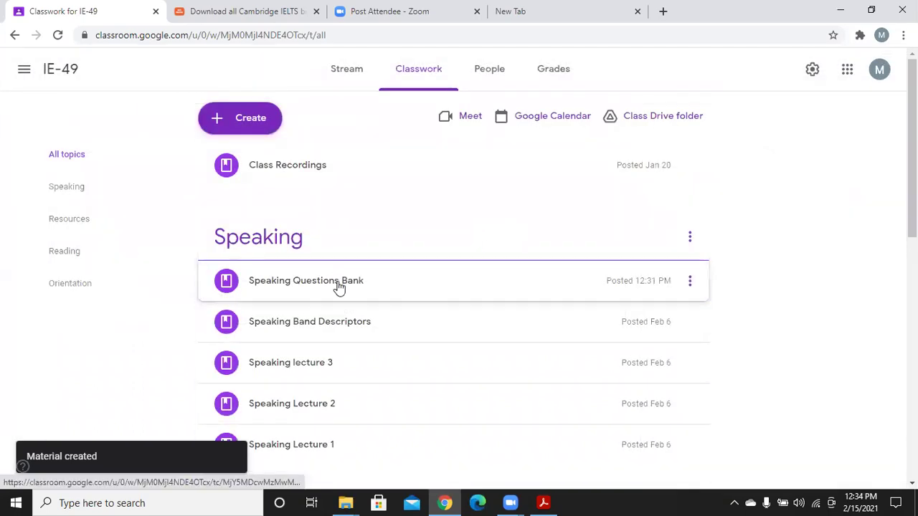
Close the Cambridge IELTS download page and view the PDF attached to the Speaking Questions Bank material, then close the preview
{"action": "left_click", "coordinate": [338, 287]}
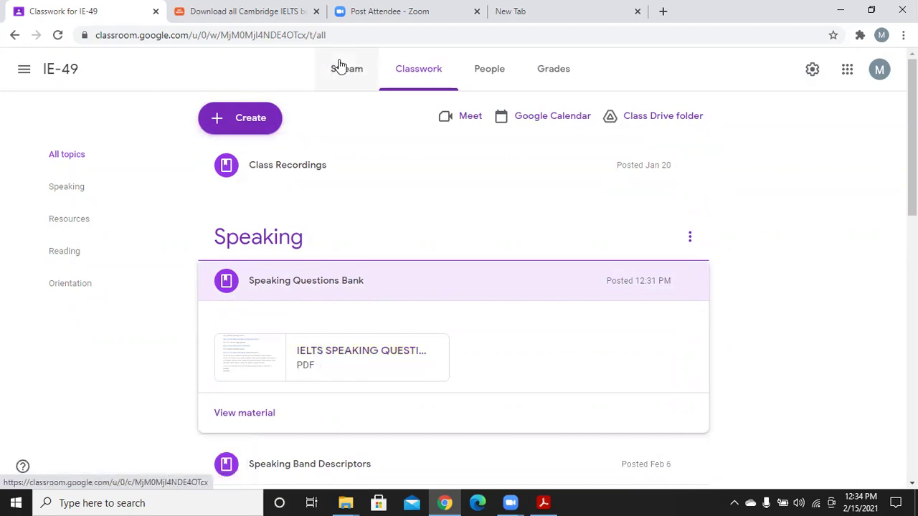
{"action": "left_click", "coordinate": [316, 11]}
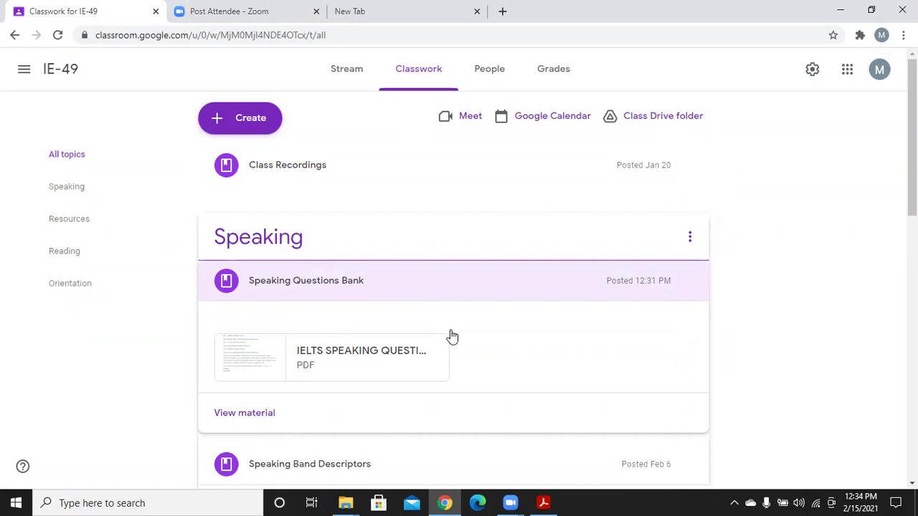
{"action": "left_click", "coordinate": [340, 356]}
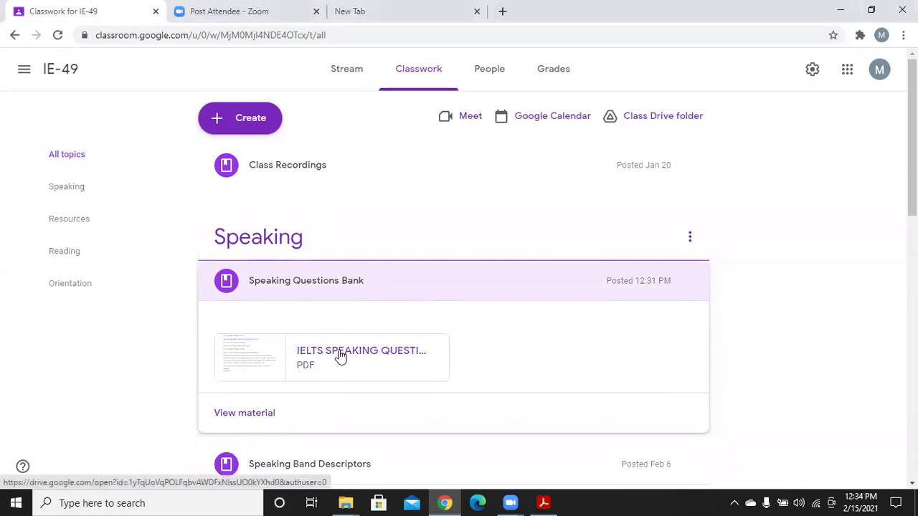
{"action": "left_click", "coordinate": [355, 350]}
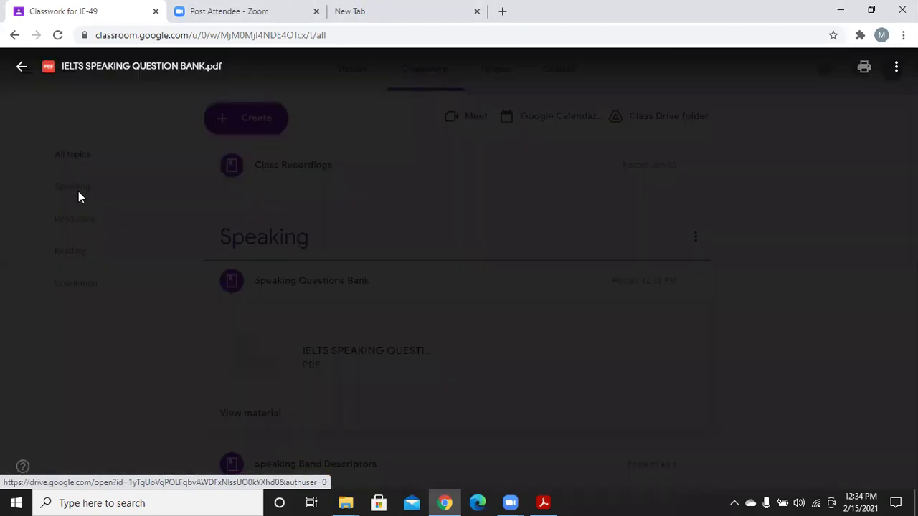
{"action": "left_click", "coordinate": [253, 263]}
Find the Cambridge IELTS 1-15 material under the Resources topic and expand it to check its attached link
{"action": "scroll", "coordinate": [252, 263], "scroll_direction": "down", "scroll_amount": 15}
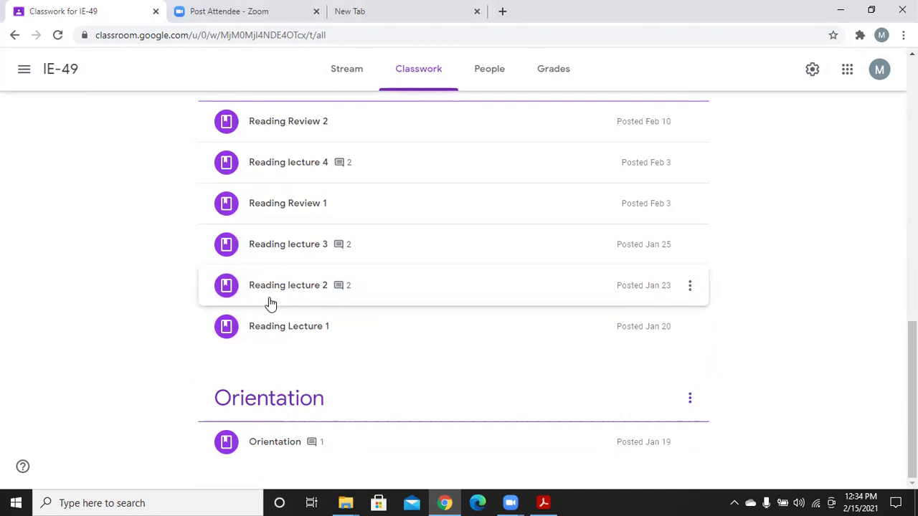
{"action": "scroll", "coordinate": [271, 304], "scroll_direction": "up", "scroll_amount": 5}
{"action": "left_click", "coordinate": [383, 373]}
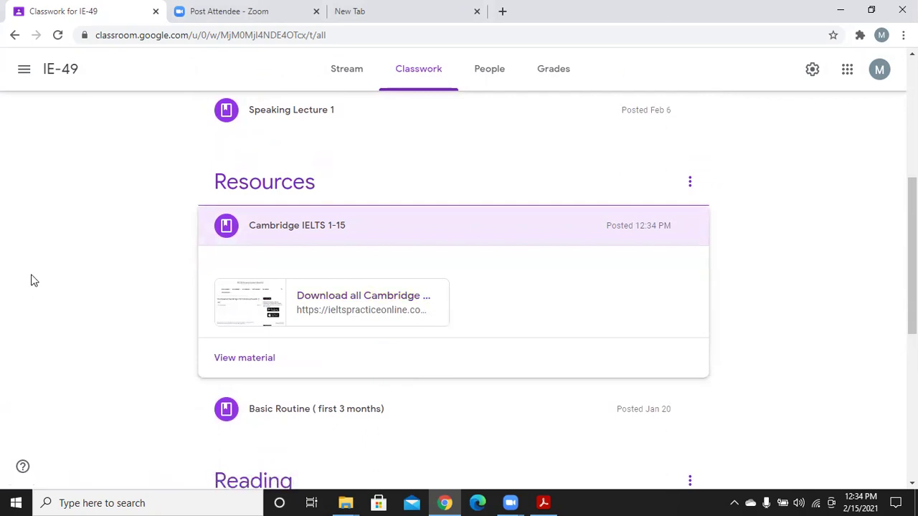
{"action": "left_click", "coordinate": [41, 208]}
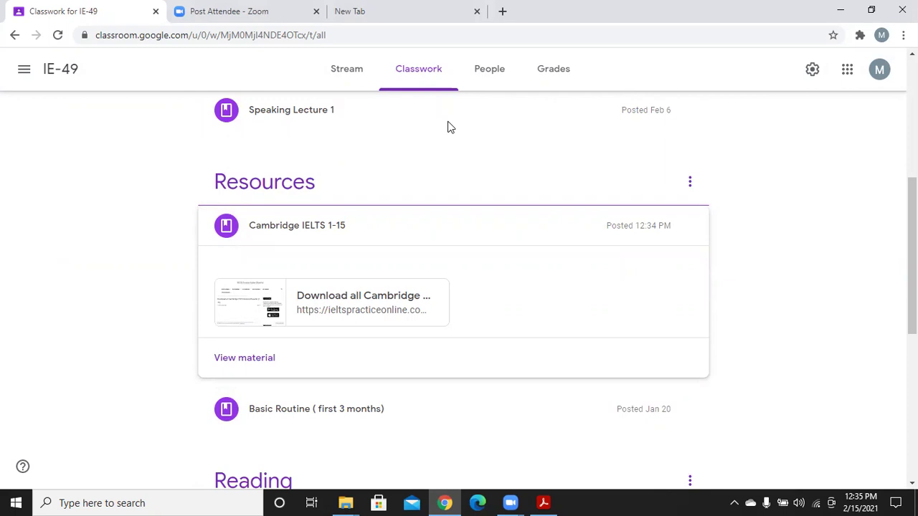
{"action": "left_click", "coordinate": [43, 172]}
{"action": "scroll", "coordinate": [215, 226], "scroll_direction": "up", "scroll_amount": 5}
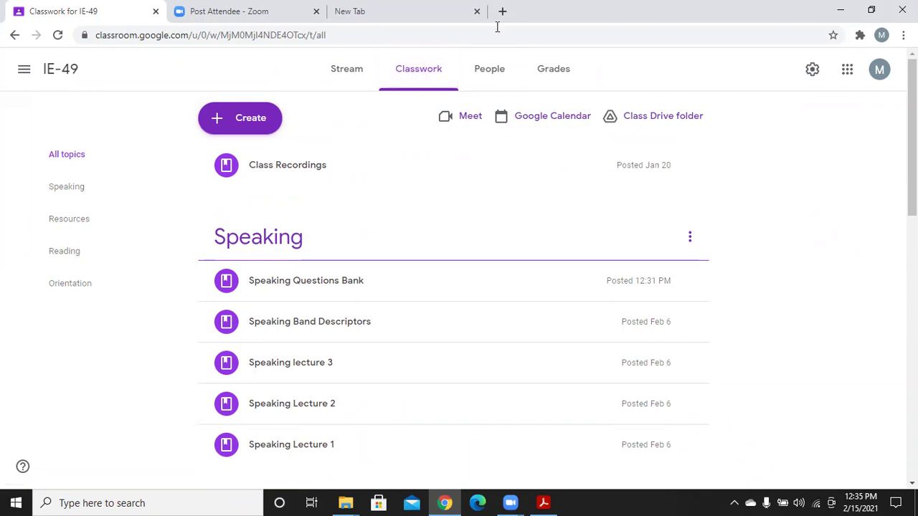
{"action": "scroll", "coordinate": [385, 78], "scroll_direction": "down", "scroll_amount": 1}
{"action": "scroll", "coordinate": [395, 57], "scroll_direction": "down", "scroll_amount": 10}
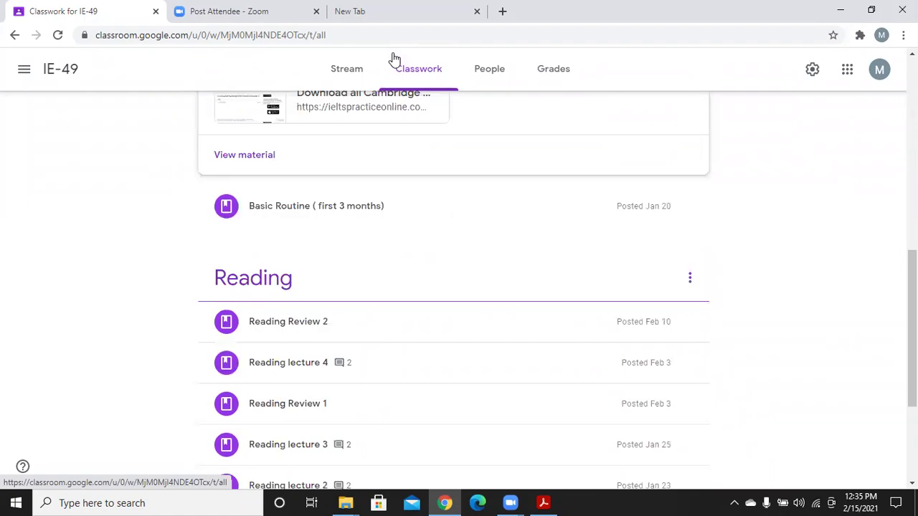